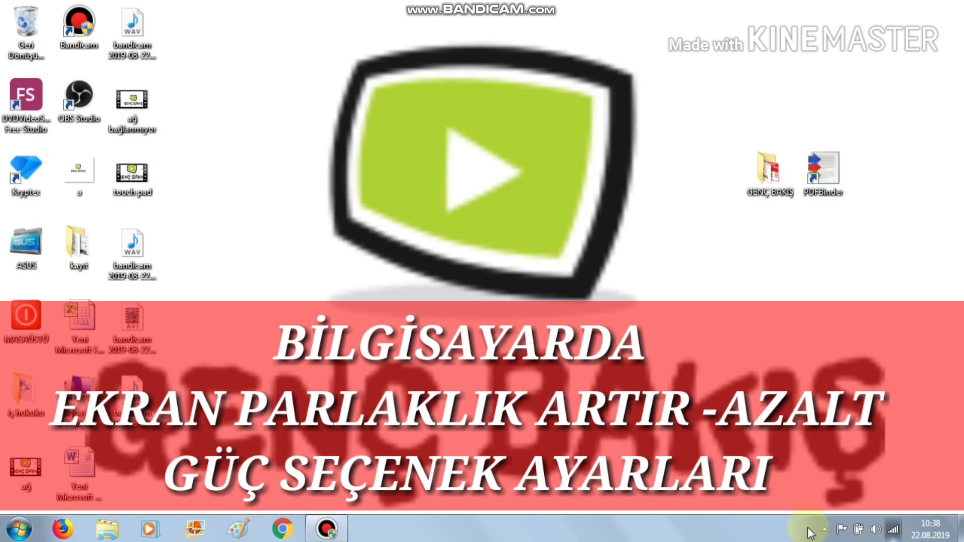
# Open the screen brightness setting (Ekran parlaklığını ayarla) under Donanım ve Ses in Denetim Masası and maximize the window
pyautogui.moveTo(933, 538)
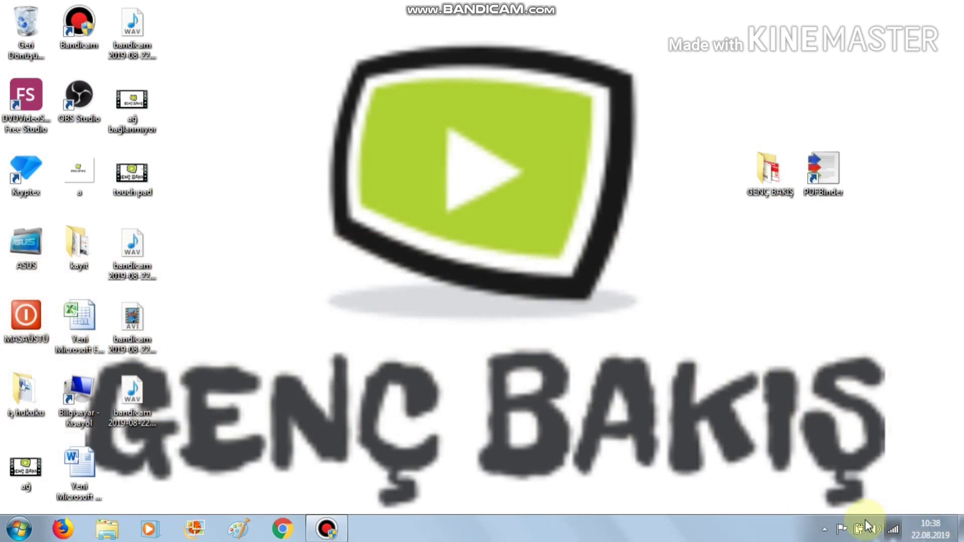
pyautogui.moveTo(865, 527)
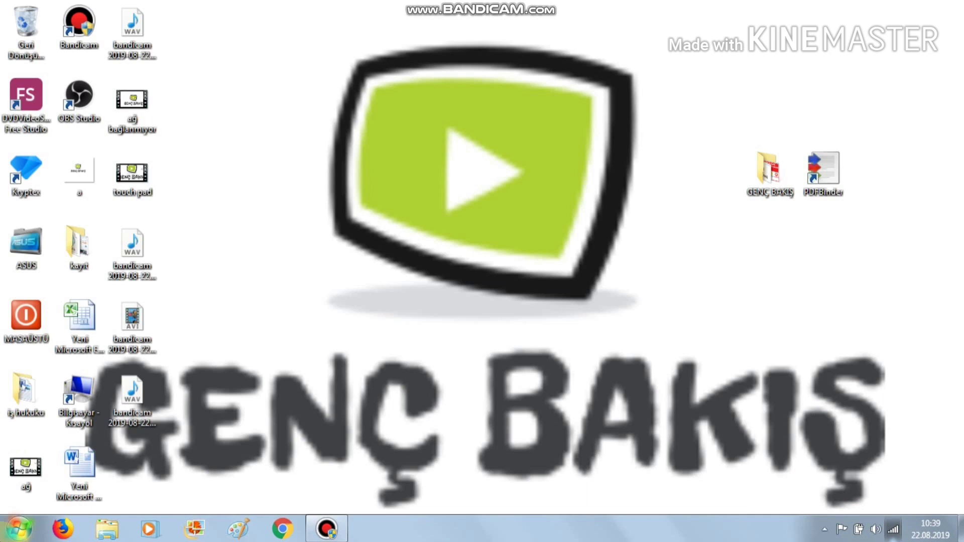
pyautogui.click(18, 528)
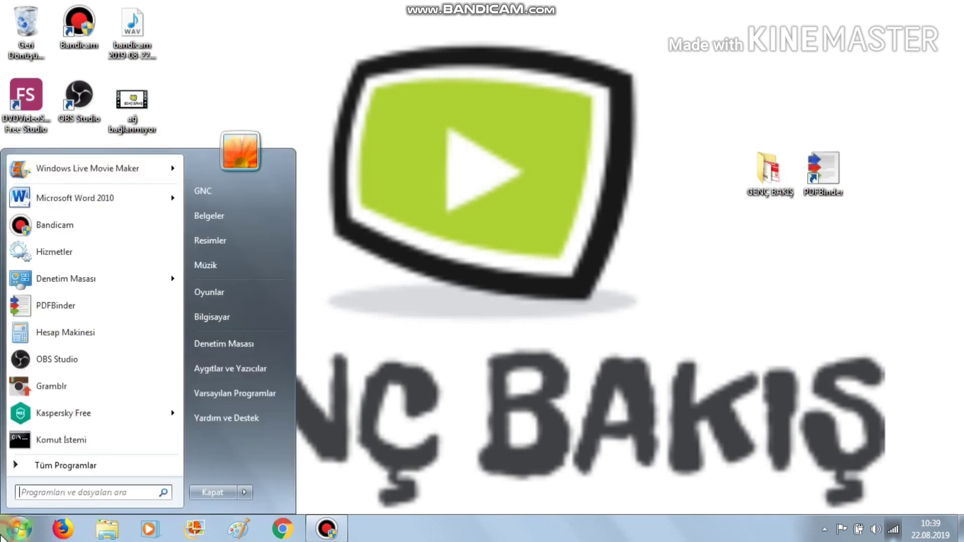
pyautogui.click(227, 343)
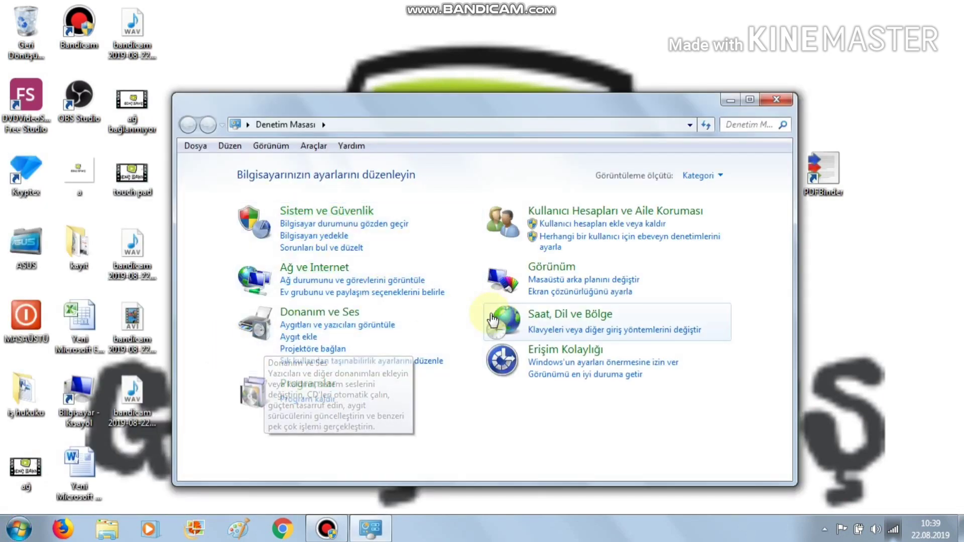
pyautogui.click(338, 316)
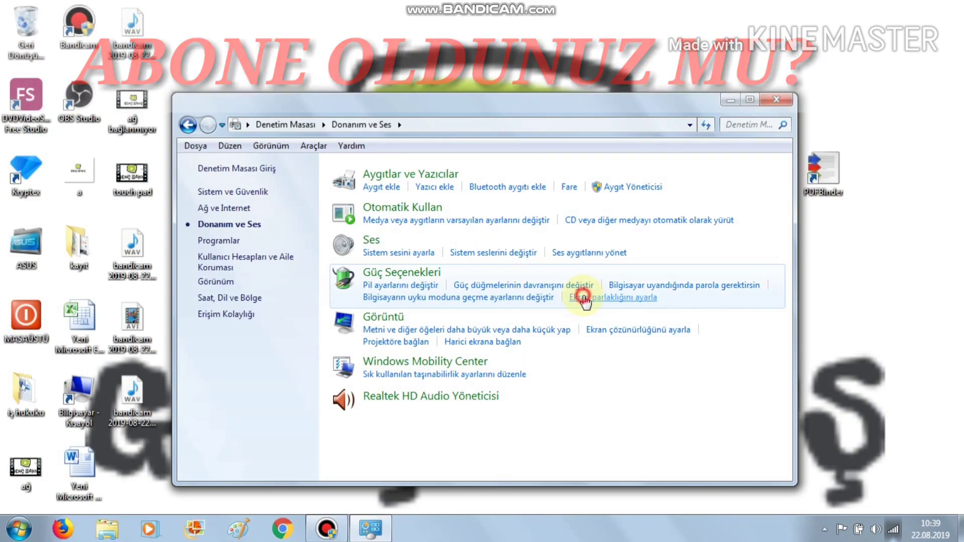
pyautogui.click(584, 298)
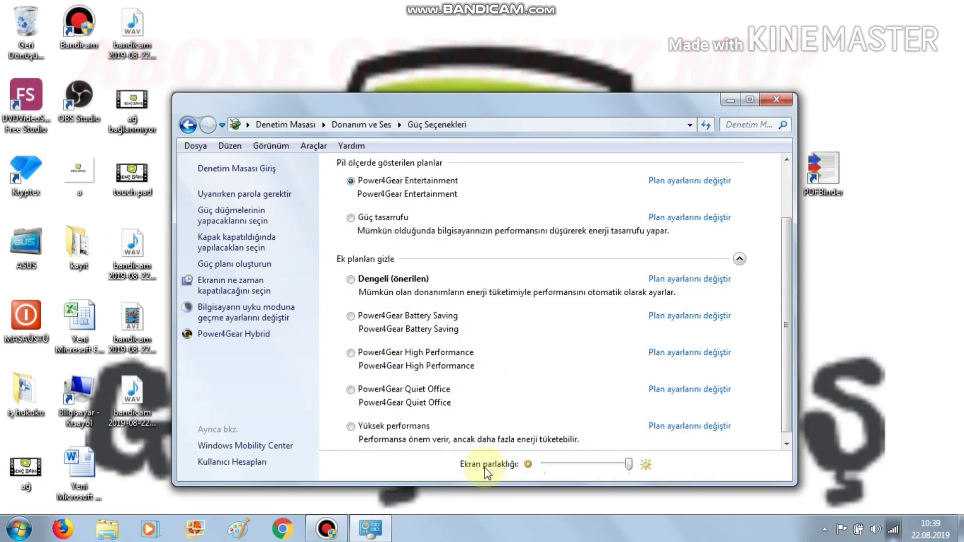
pyautogui.doubleClick(636, 102)
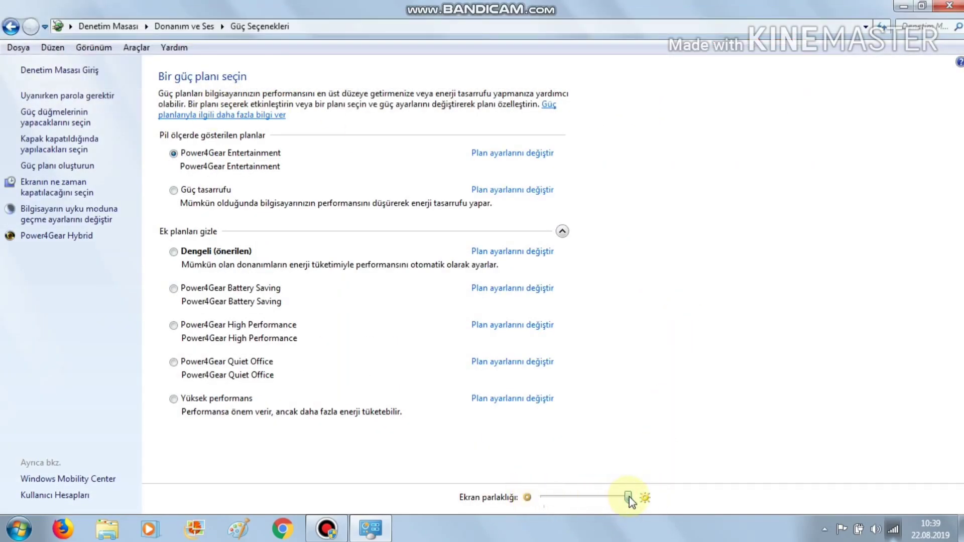
# Lower the screen brightness to near its minimum and raise it back to the maximum
pyautogui.moveTo(628, 498); pyautogui.dragTo(555, 501)
pyautogui.moveTo(614, 504); pyautogui.dragTo(645, 507)
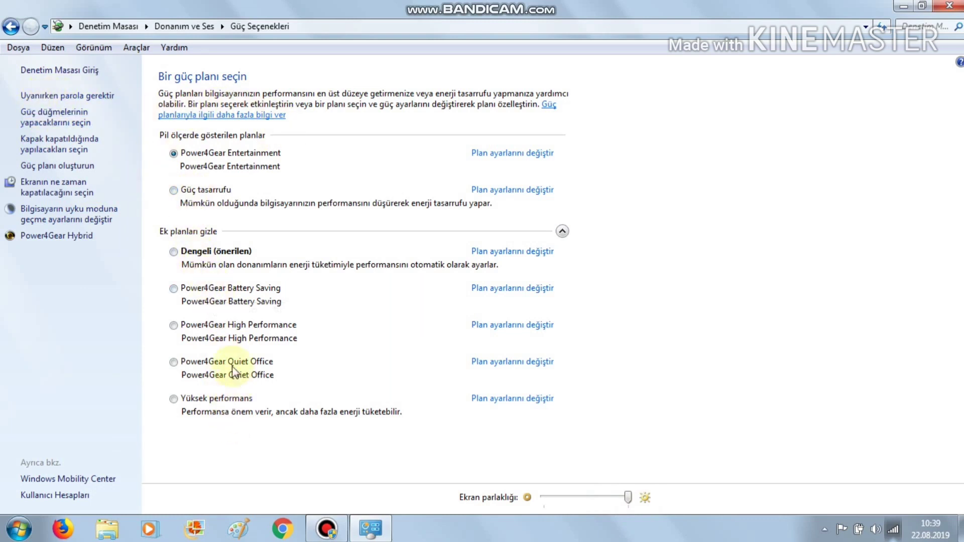
# Try raising the Power4Gear Entertainment plan's on-battery brightness to maximum in its display-off settings, and return without saving
pyautogui.click(64, 188)
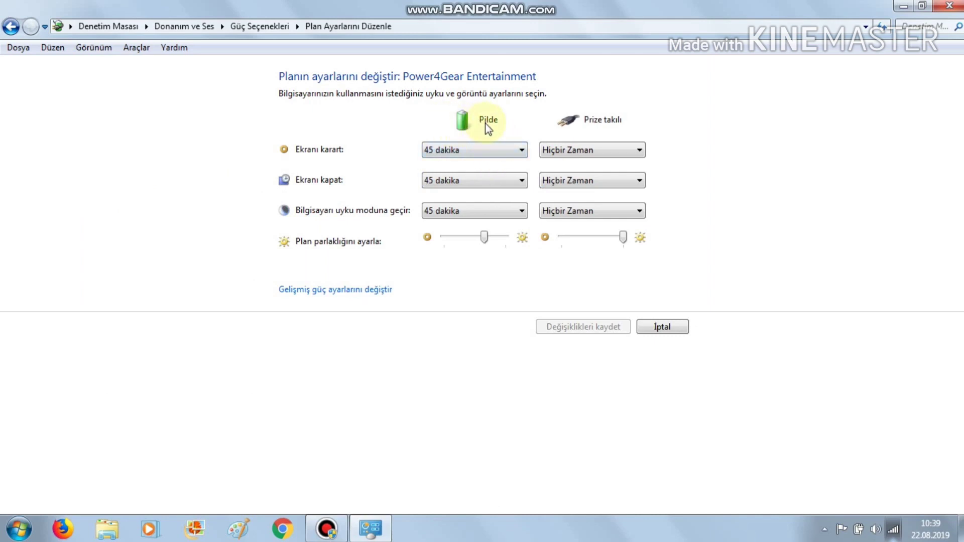
pyautogui.click(470, 150)
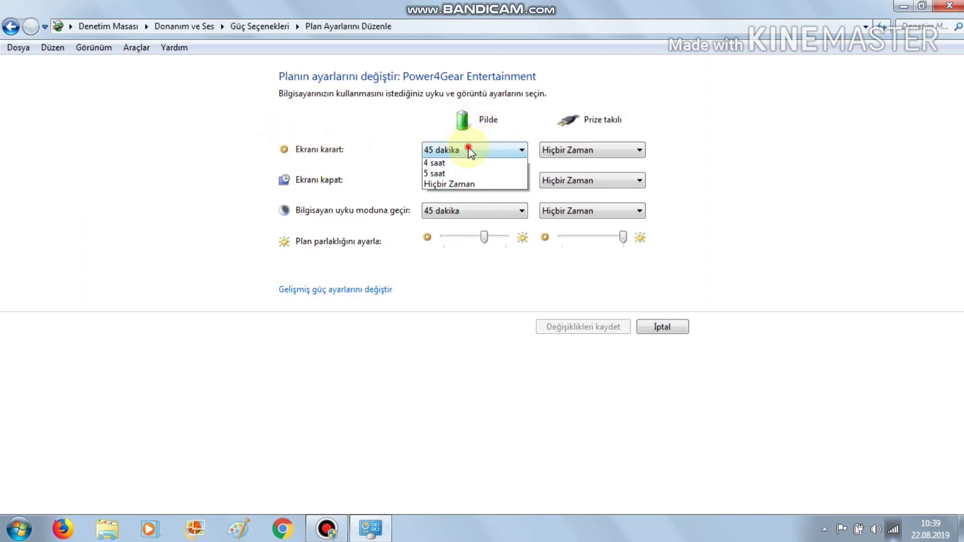
pyautogui.click(469, 151)
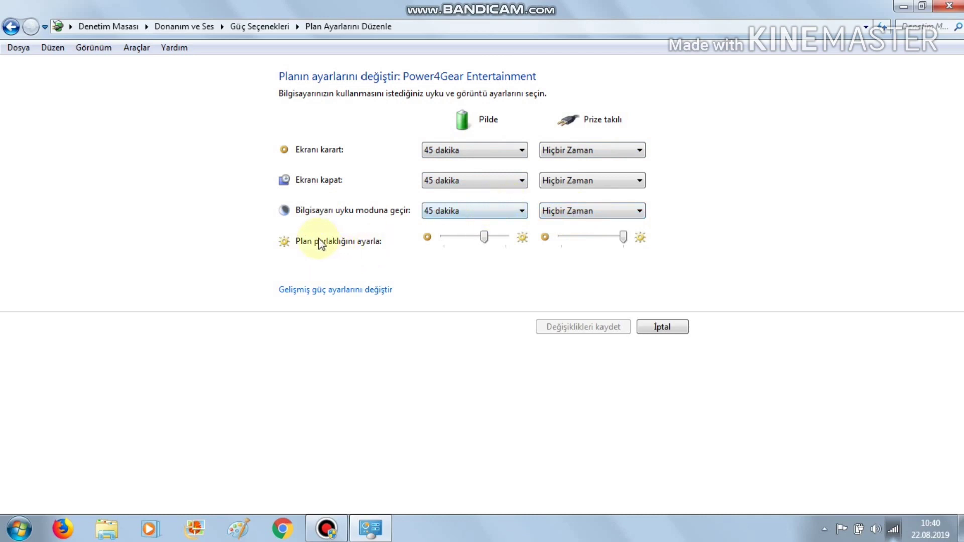
pyautogui.moveTo(487, 231); pyautogui.dragTo(493, 237)
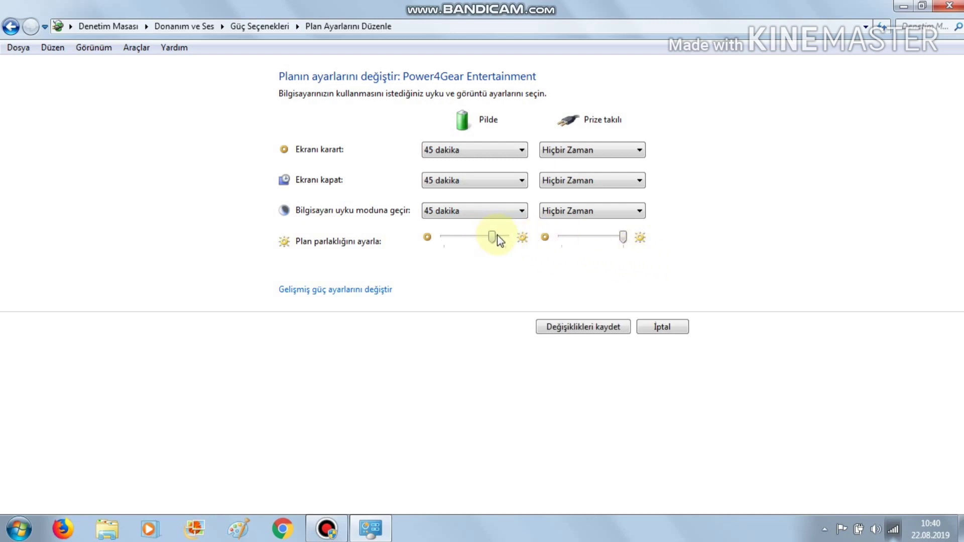
pyautogui.moveTo(497, 235); pyautogui.dragTo(546, 237)
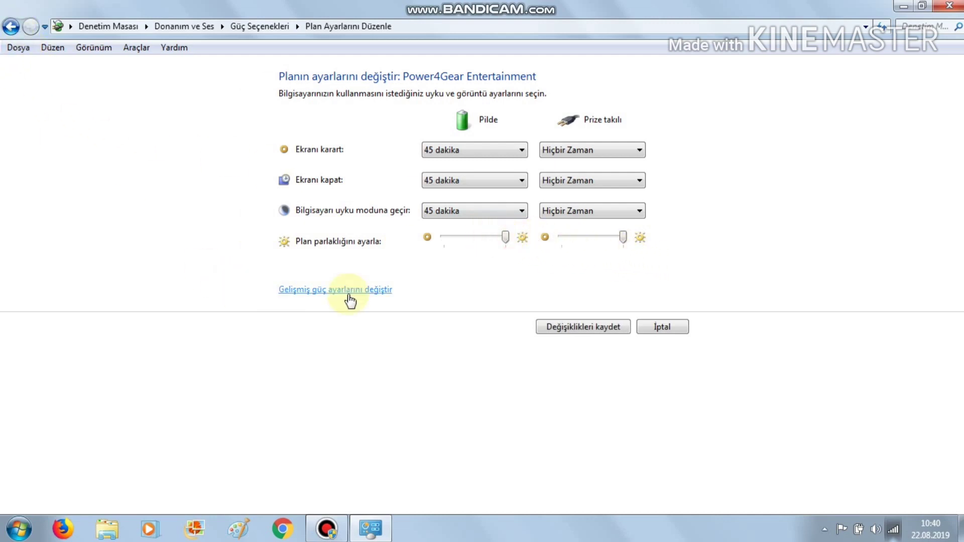
pyautogui.click(12, 27)
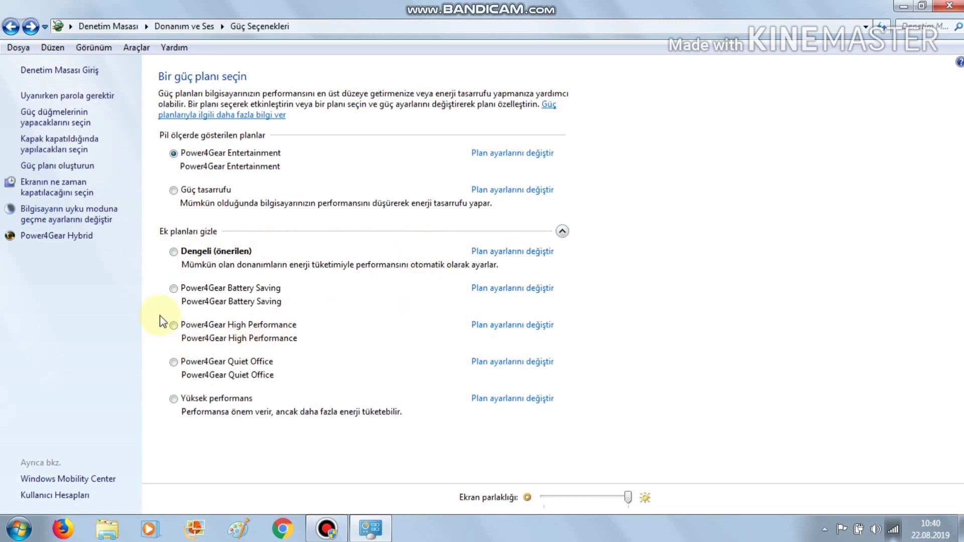
# Make Yüksek performans the active power plan, check its plan settings, and return to the plan list
pyautogui.click(174, 253)
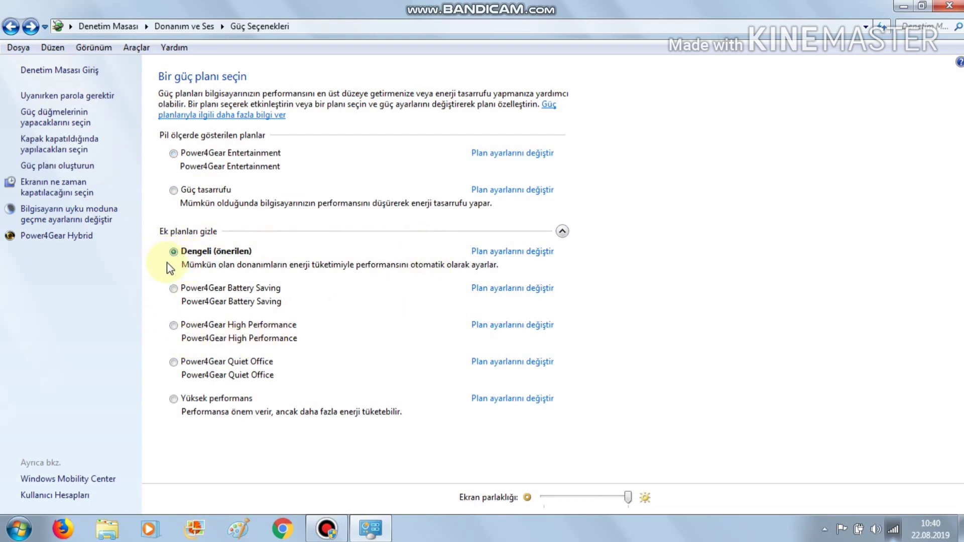
pyautogui.click(173, 288)
pyautogui.click(173, 325)
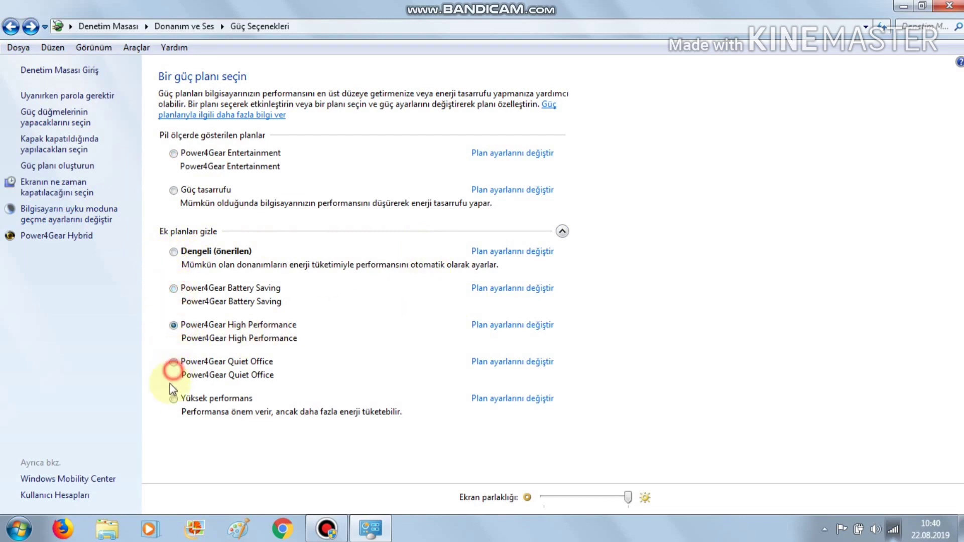
pyautogui.click(174, 399)
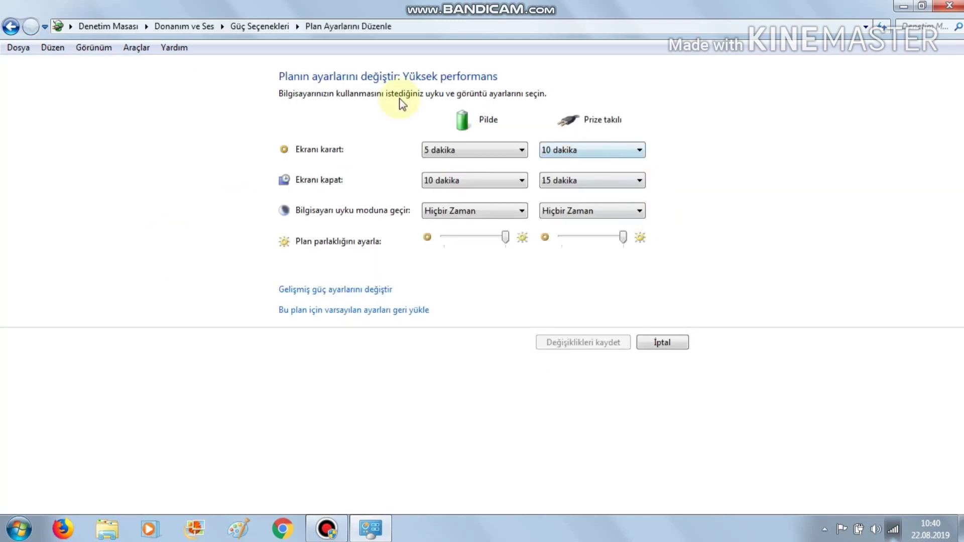
pyautogui.click(11, 26)
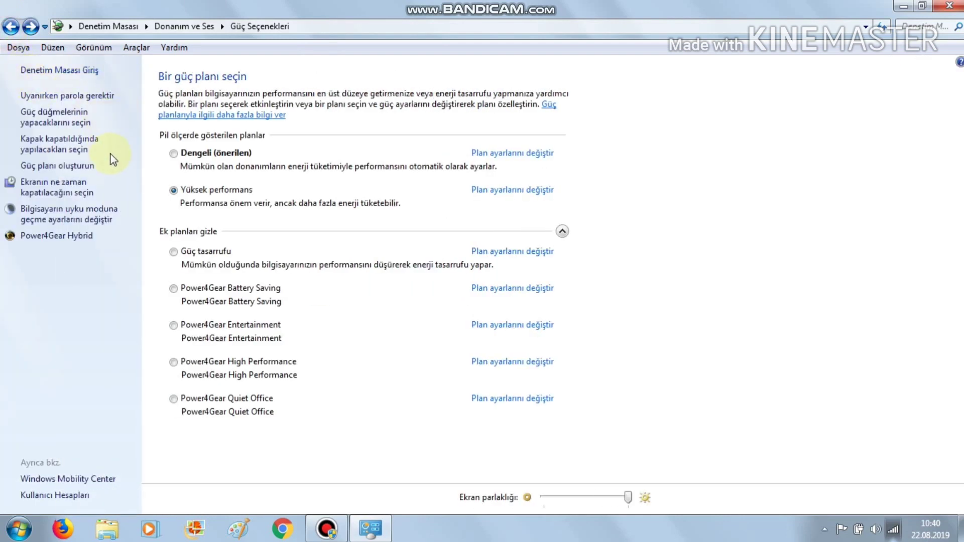
# Examine the lid and power button settings, including the on-battery power button choices, and close Güç Seçenekleri without changes
pyautogui.click(74, 151)
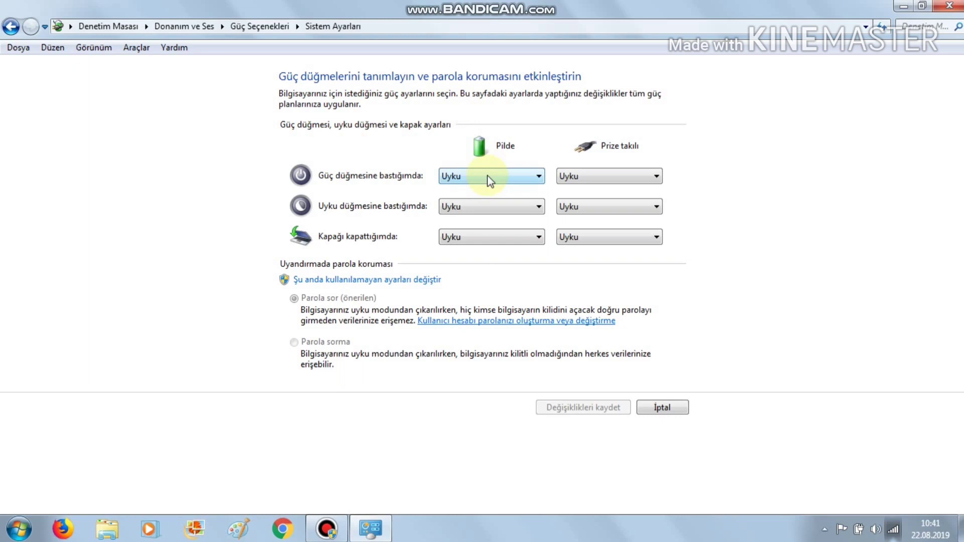
pyautogui.click(537, 177)
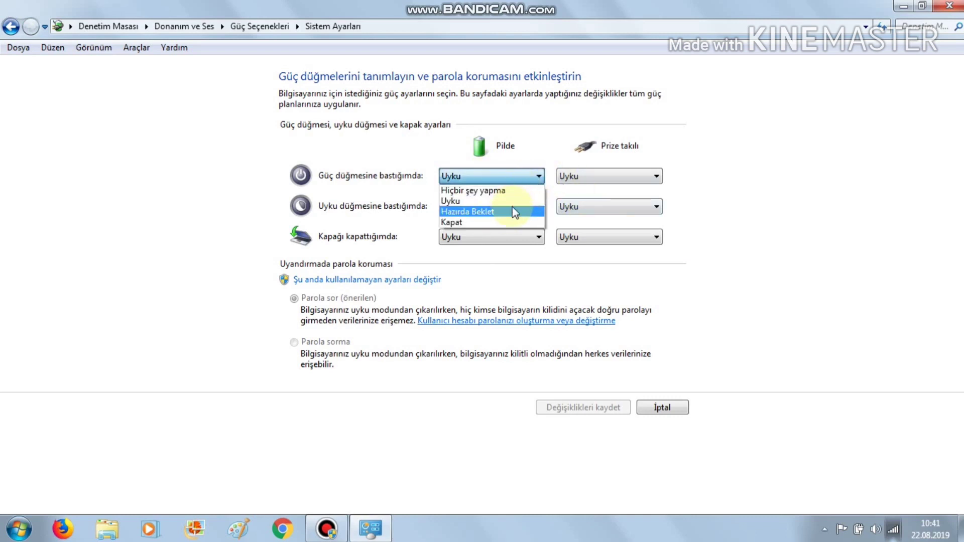
pyautogui.click(11, 26)
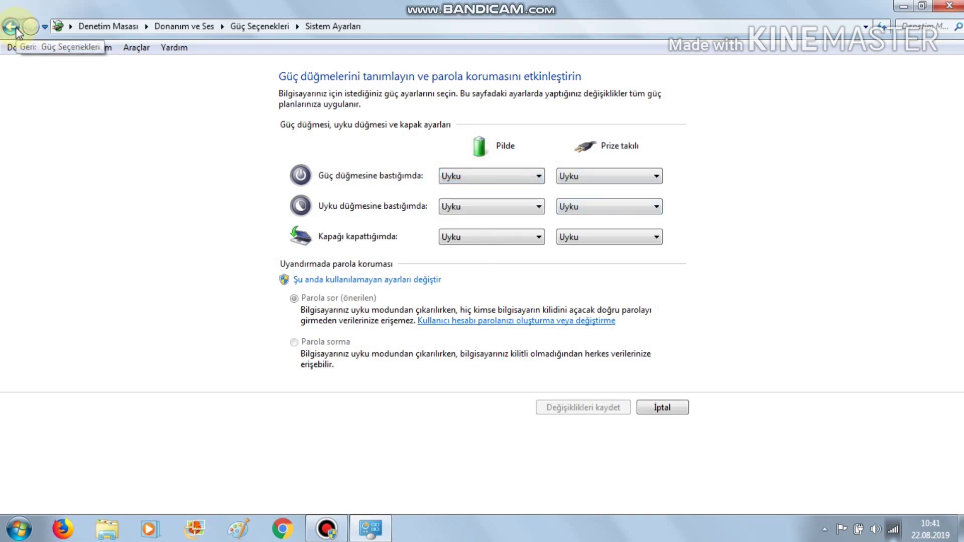
pyautogui.click(12, 26)
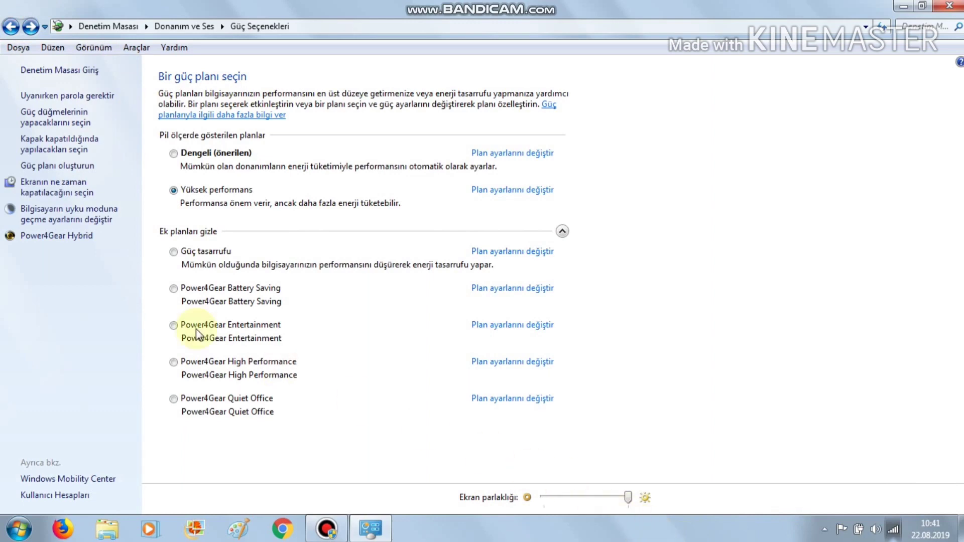
pyautogui.click(948, 7)
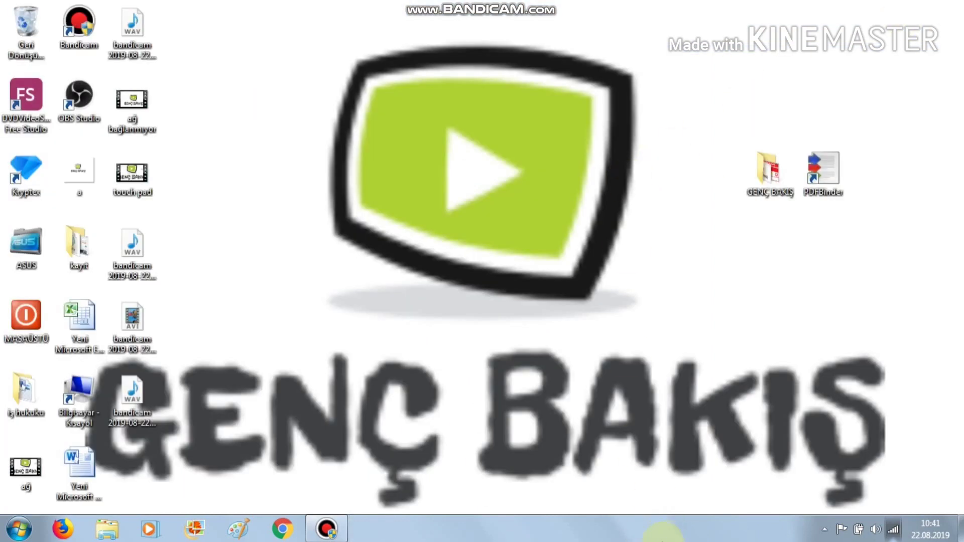
# Open the screen brightness setting from the battery indicator's shortcuts and close the window again
pyautogui.moveTo(859, 529)
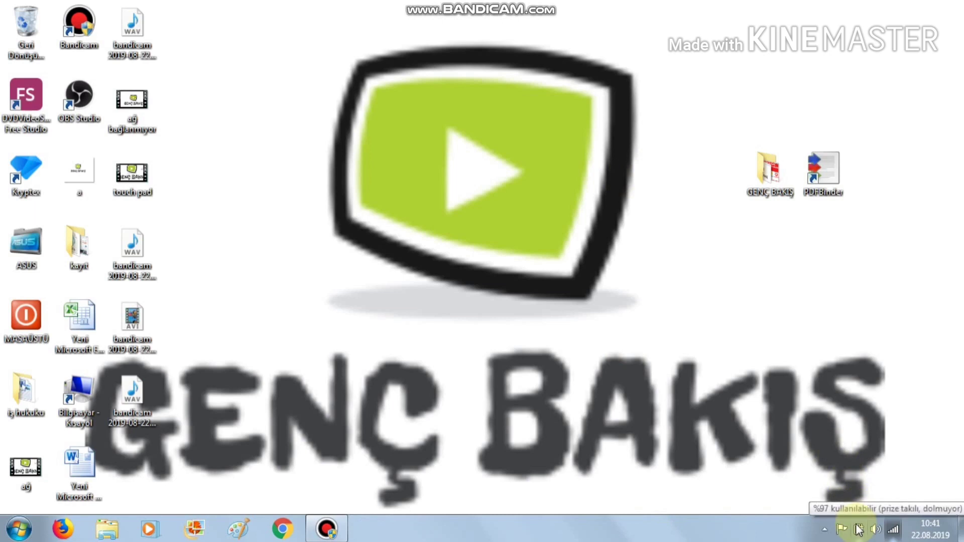
pyautogui.rightClick(859, 531)
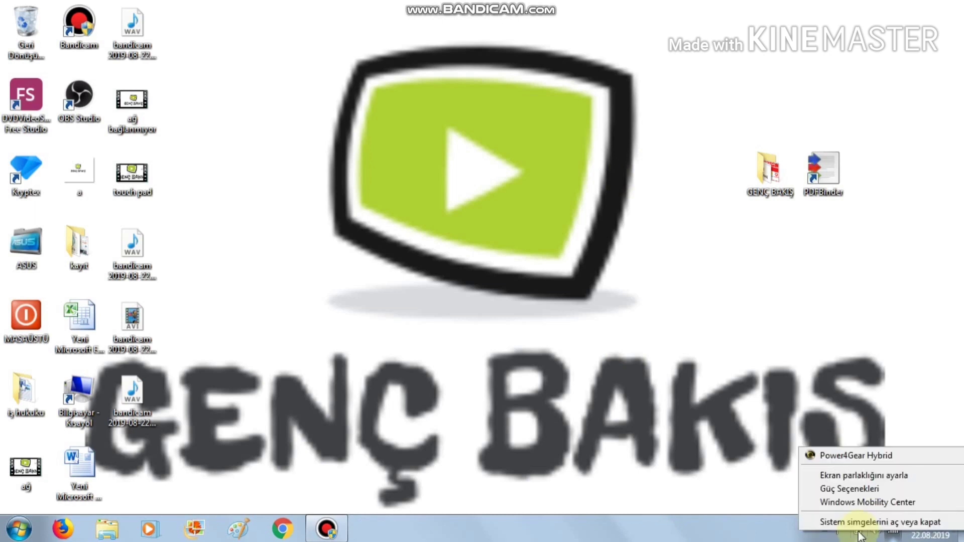
pyautogui.click(861, 475)
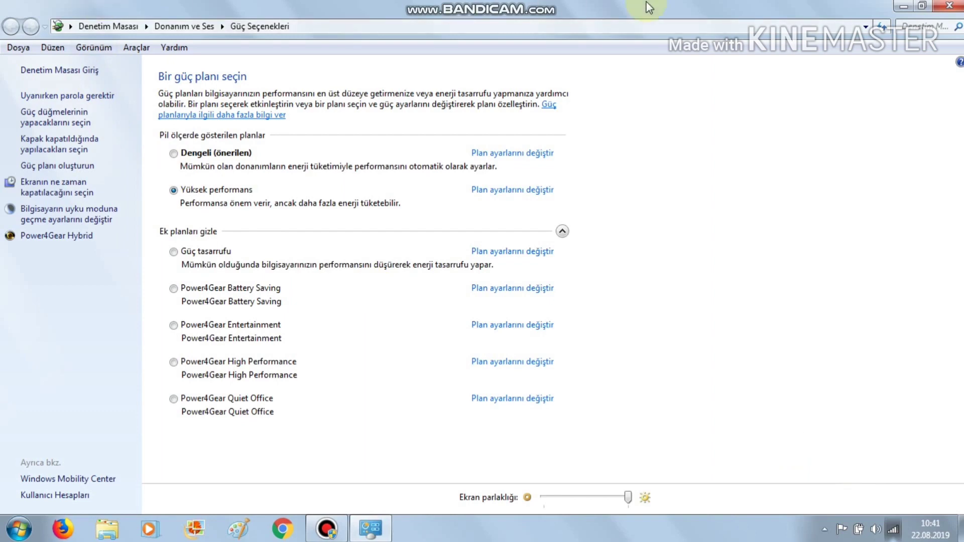
pyautogui.click(949, 6)
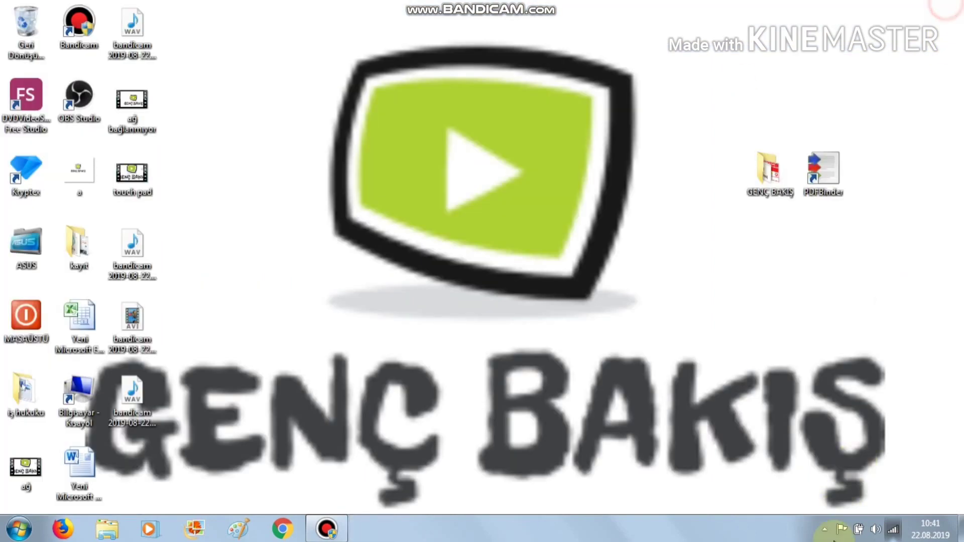
# Open Güç Seçenekleri from the battery indicator's shortcuts and close the window again
pyautogui.rightClick(859, 532)
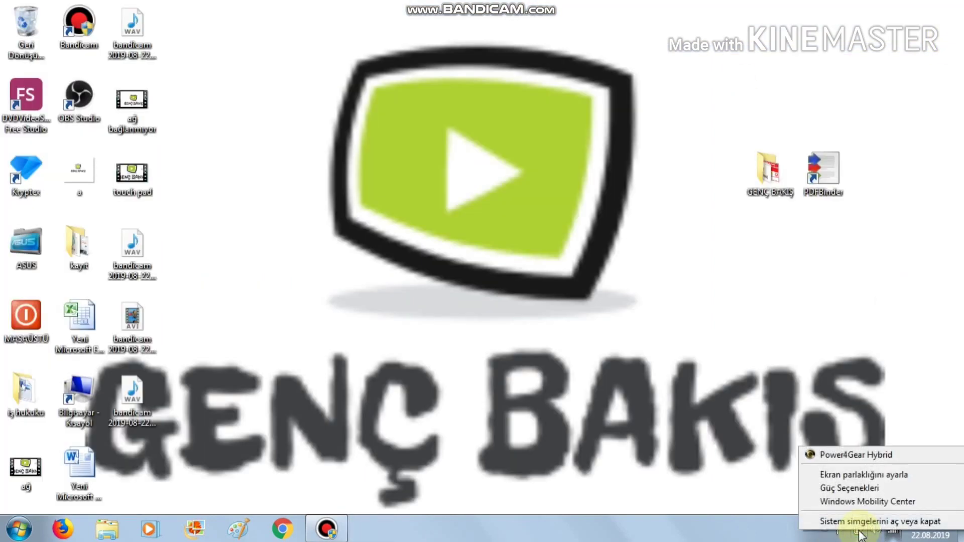
pyautogui.click(842, 487)
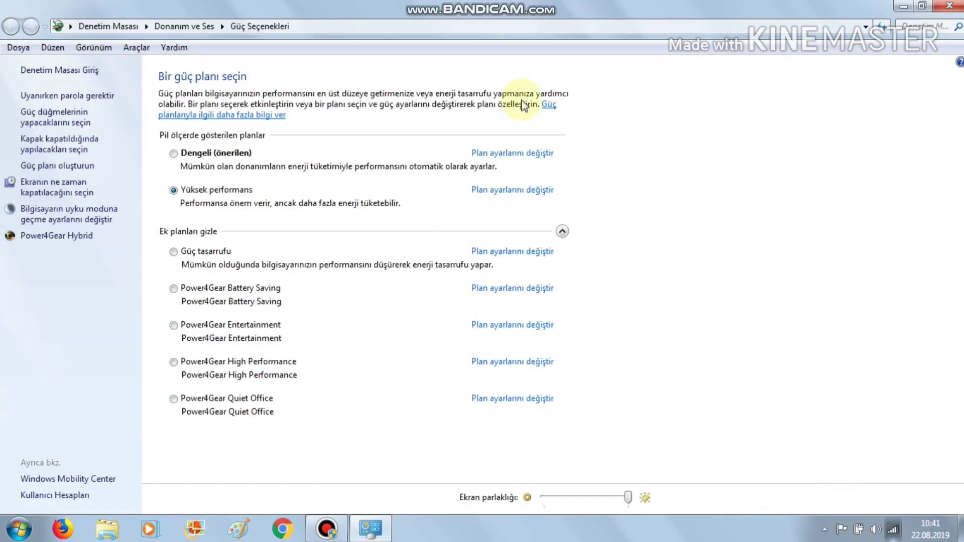
pyautogui.click(954, 7)
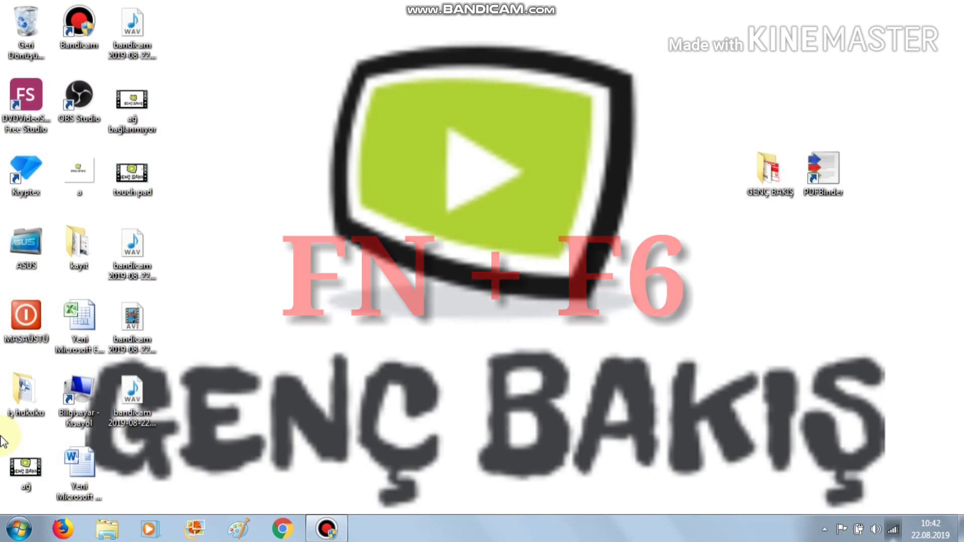
# Try the laptop's hardware controls for raising the screen brightness and switching the display off and on
pyautogui.press('F6')
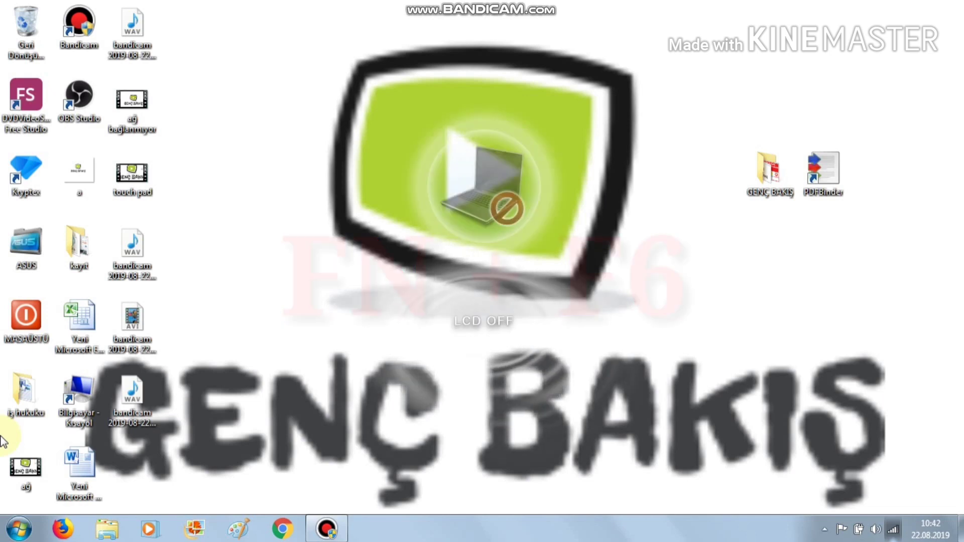
pyautogui.press('XF86MonBrightnessUp')
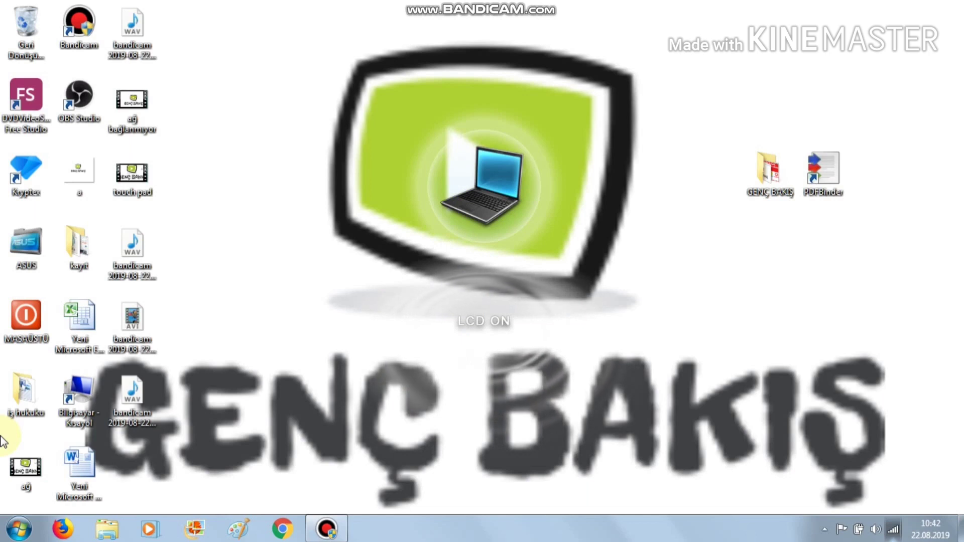
pyautogui.press('XF86MonBrightnessUp')
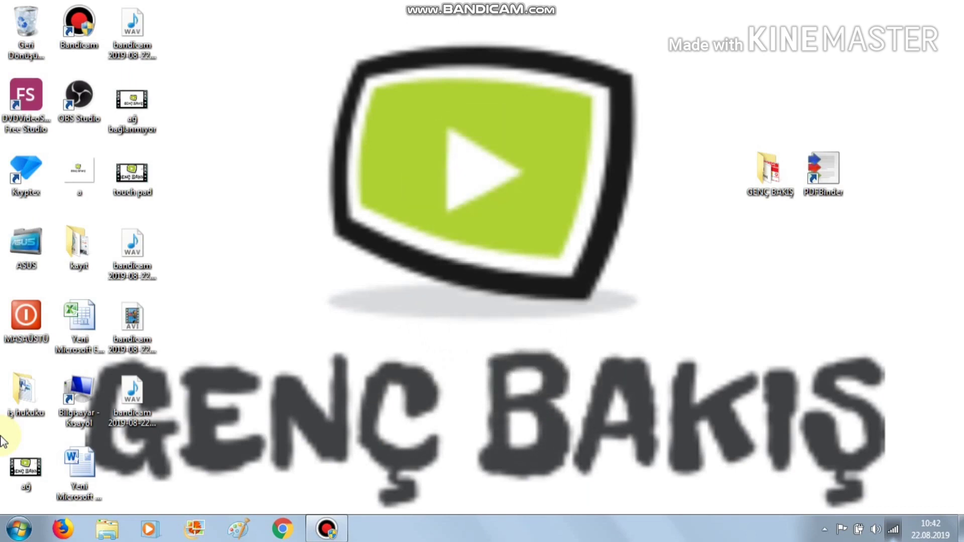
pyautogui.press('XF86MonBrightnessUp')
pyautogui.press('XF86Display')
pyautogui.press('XF86MonBrightnessUp')
# Search the computer for "ekran parlak" and open the Ekran parlaklığını ayarla result
pyautogui.click(19, 529)
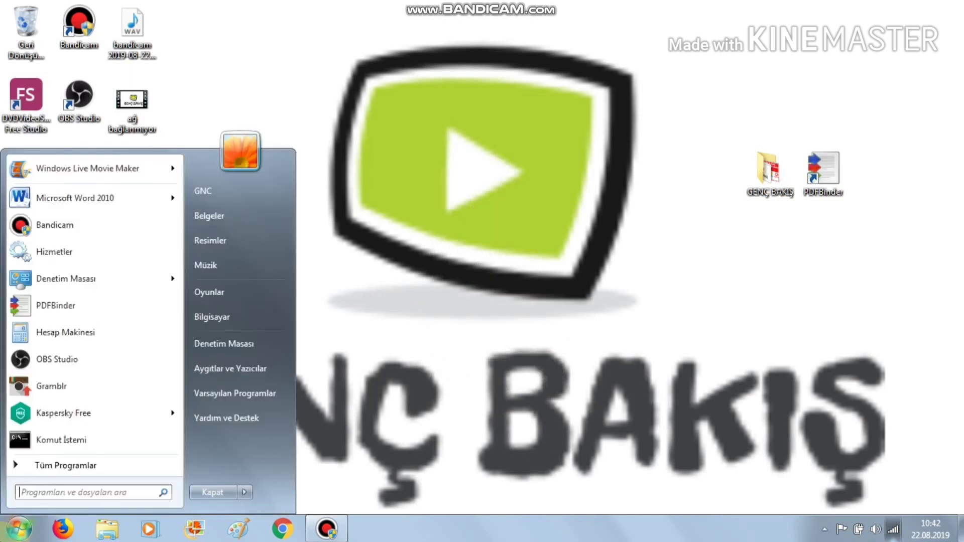
pyautogui.write('ekran ')
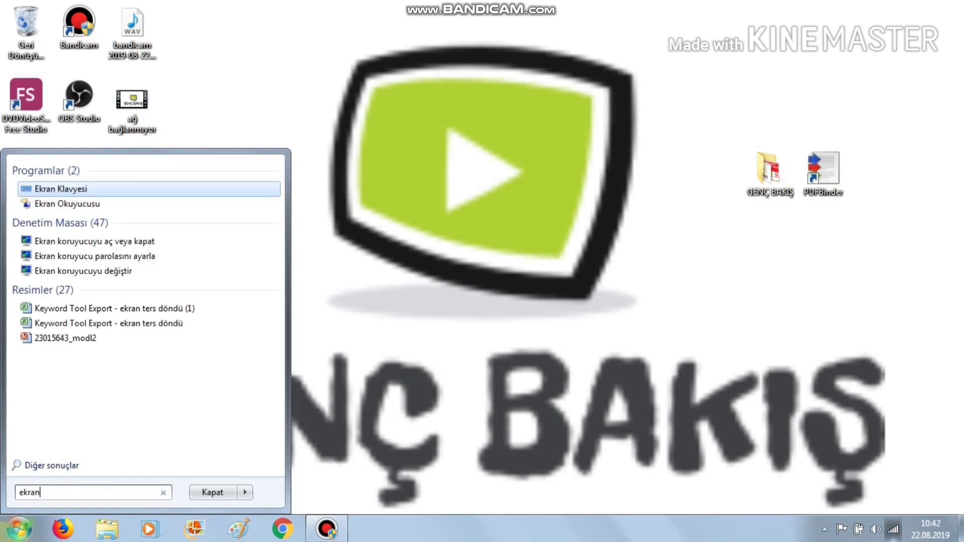
pyautogui.write('parlak')
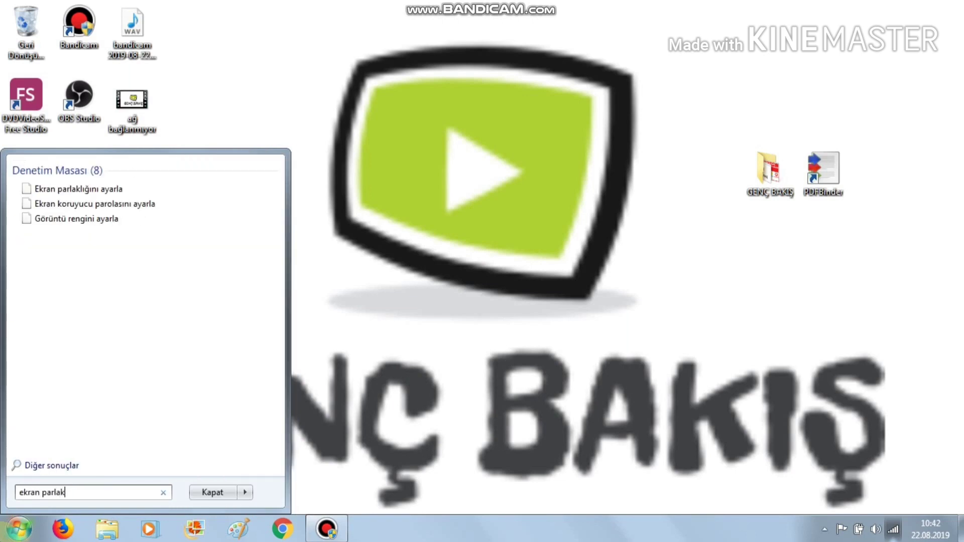
pyautogui.click(54, 190)
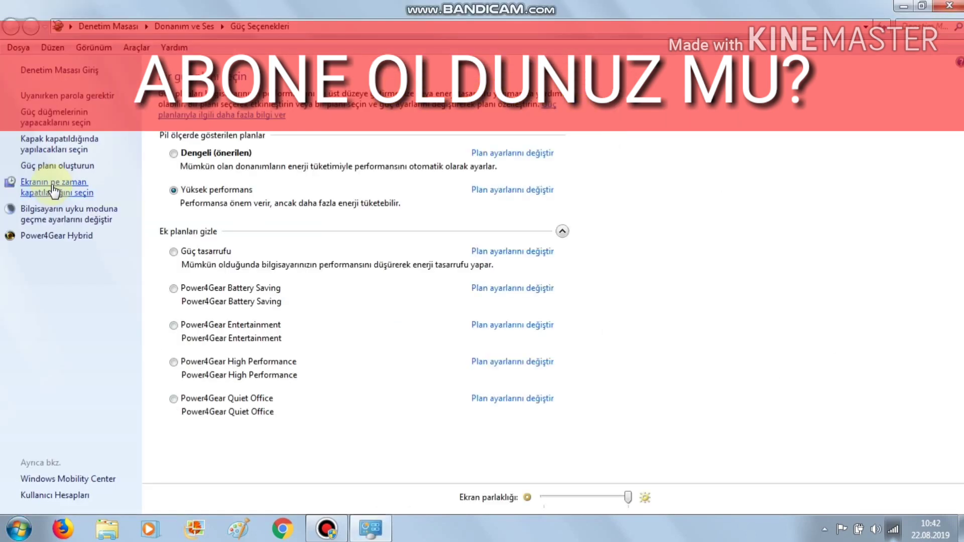